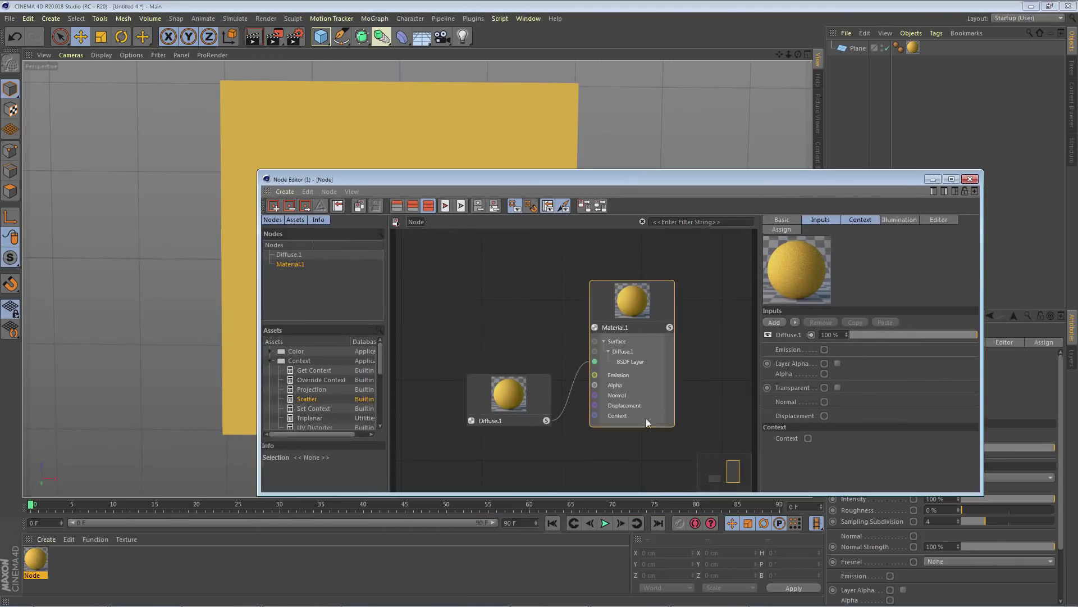
- Enlarge the Node Editor and drag R13_logo.tif and _scrtch scrape.bmp in from Explorer
{"action": "left_click_drag", "start_coordinate": [680, 493], "coordinate": [682, 548]}
{"action": "key", "text": "alt+Tab"}
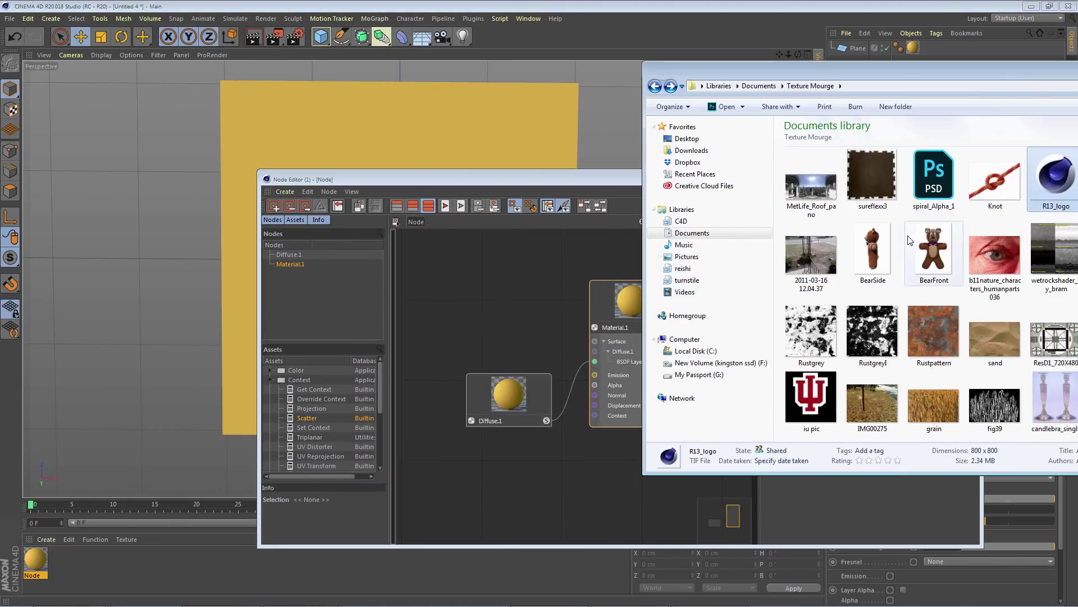
{"action": "left_click_drag", "start_coordinate": [1054, 180], "coordinate": [482, 258]}
{"action": "scroll", "coordinate": [890, 334], "scroll_direction": "down", "scroll_amount": 1}
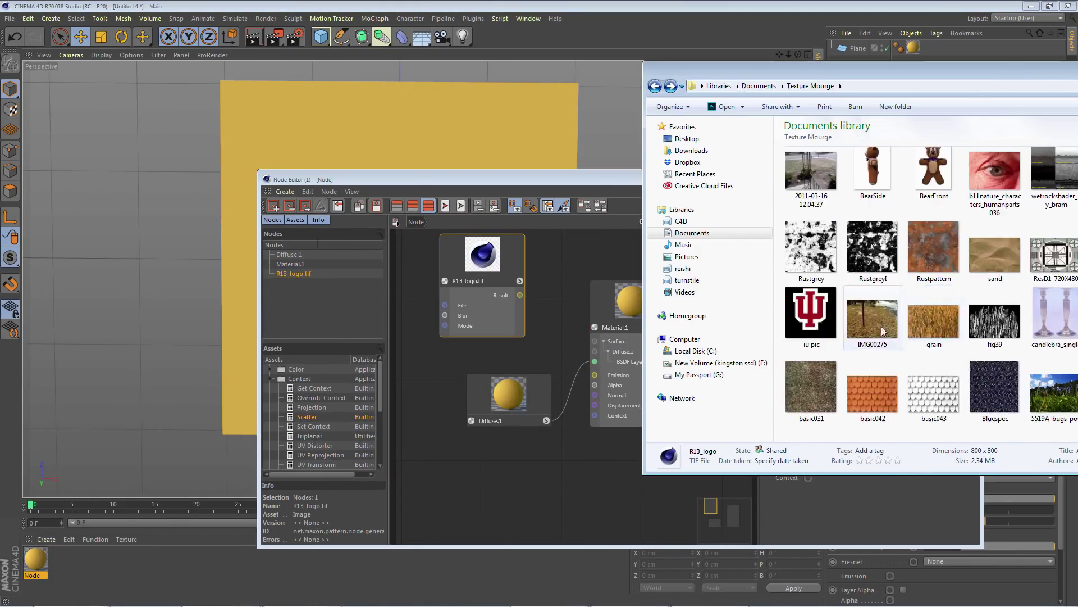
{"action": "scroll", "coordinate": [890, 333], "scroll_direction": "down", "scroll_amount": 2}
{"action": "left_click_drag", "start_coordinate": [998, 387], "coordinate": [436, 391]}
- Move Diffuse.1 and Material.1 aside, then add a new BSDF layer with a Diffuse shader
{"action": "left_click", "coordinate": [626, 329]}
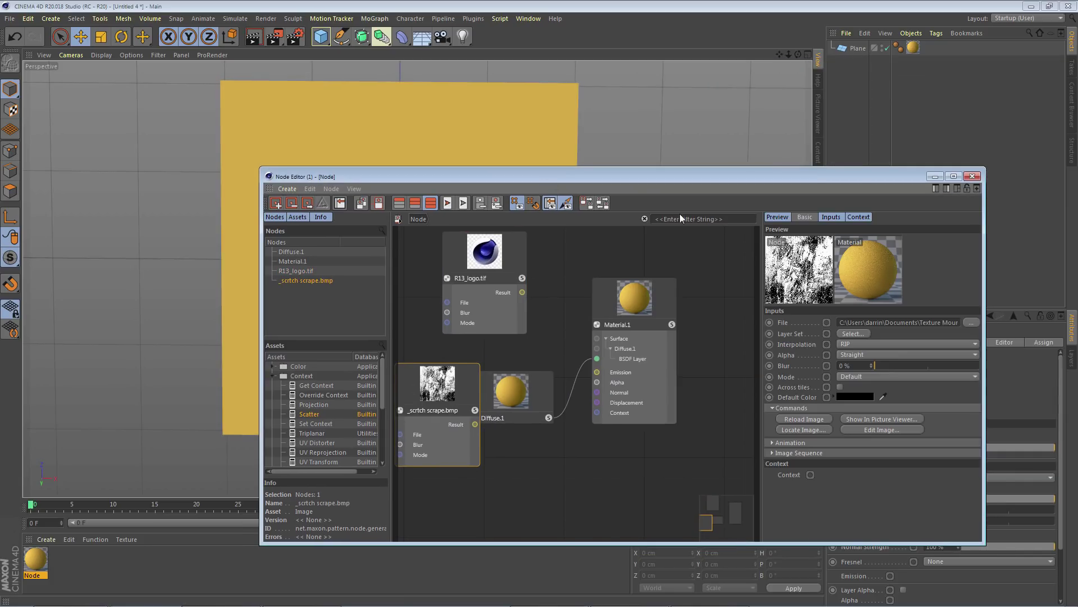
{"action": "left_click_drag", "start_coordinate": [548, 313], "coordinate": [601, 404]}
{"action": "left_click_drag", "start_coordinate": [629, 325], "coordinate": [664, 400]}
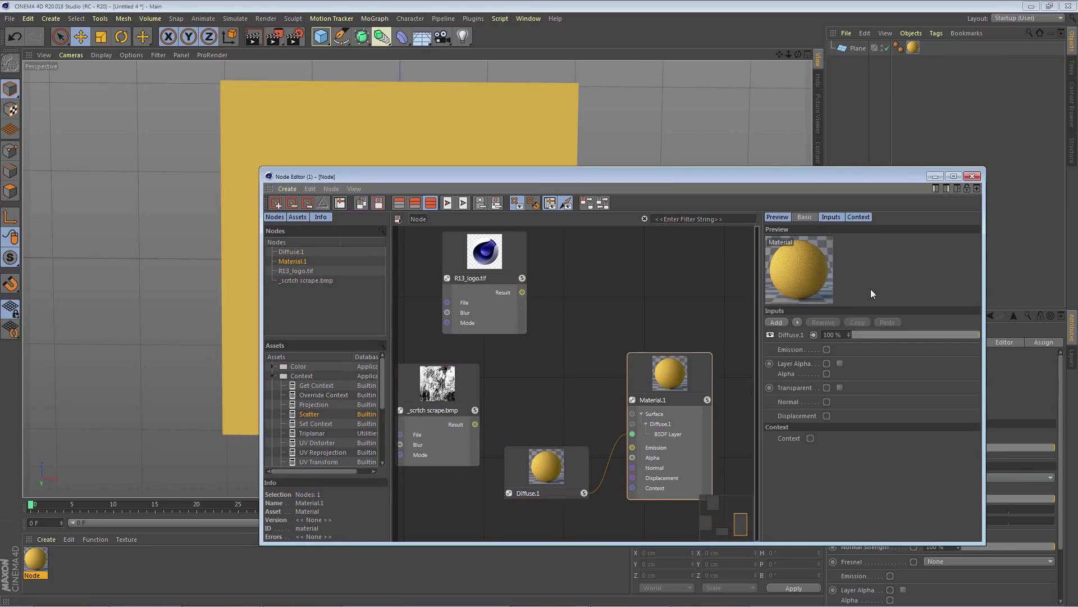
{"action": "left_click", "coordinate": [776, 322]}
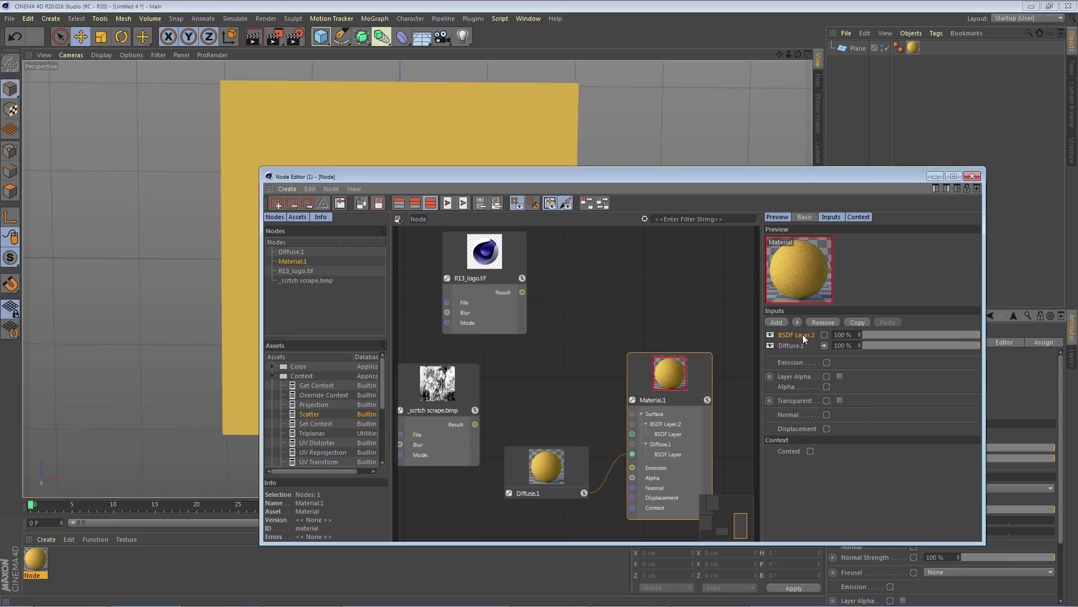
{"action": "left_click", "coordinate": [824, 334]}
{"action": "mouse_move", "coordinate": [926, 361]}
{"action": "left_click", "coordinate": [980, 376]}
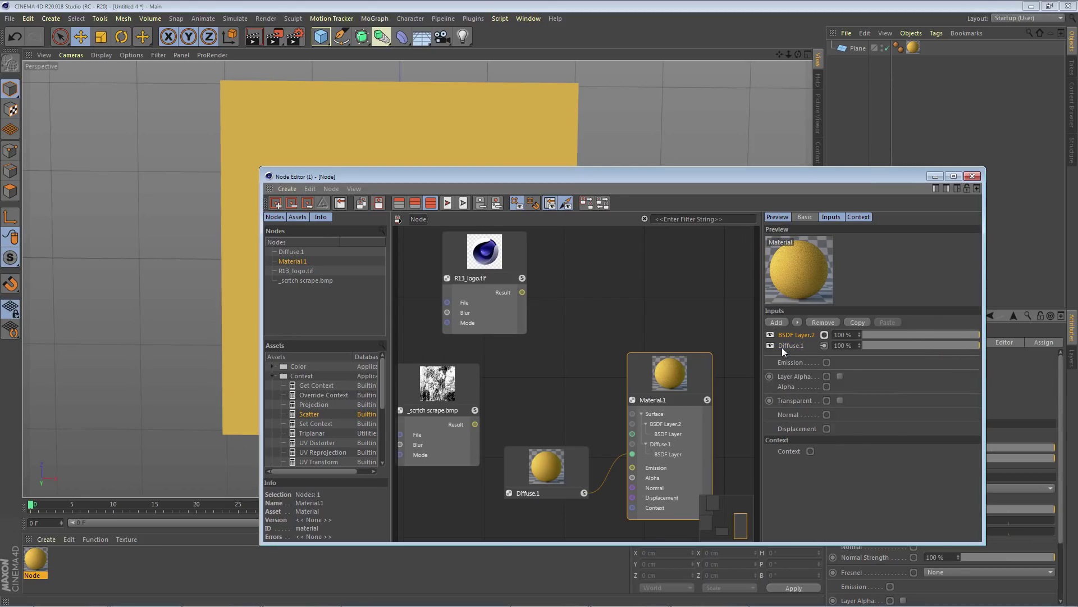
- Wire R13_logo.tif into Diffuse.2's Color and rearrange the image and Diffuse.2 nodes
{"action": "left_click_drag", "start_coordinate": [525, 322], "coordinate": [487, 325]}
{"action": "left_click_drag", "start_coordinate": [470, 276], "coordinate": [466, 323]}
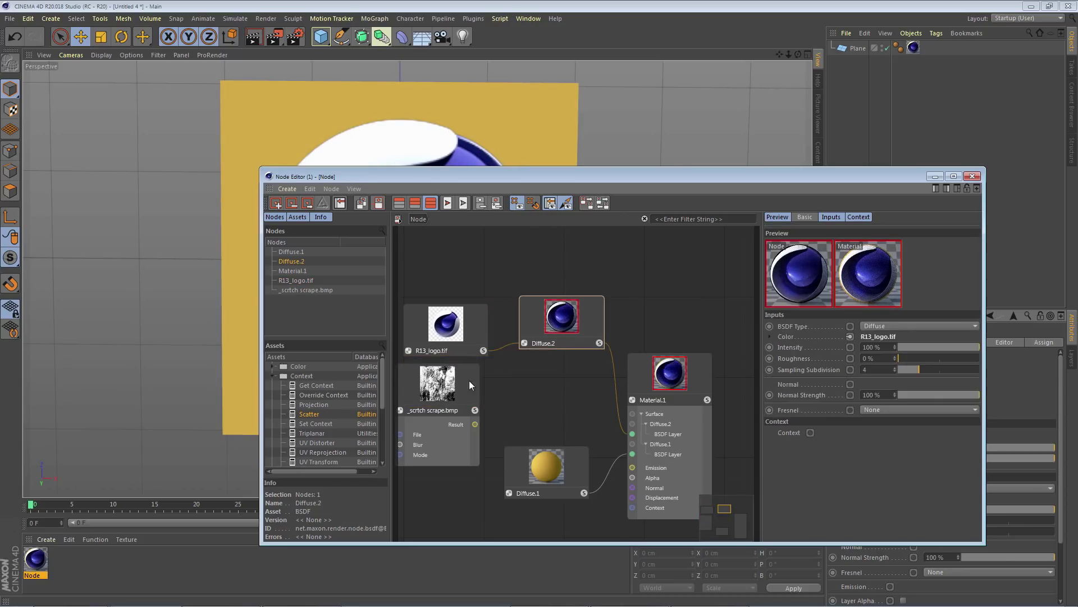
{"action": "left_click_drag", "start_coordinate": [460, 385], "coordinate": [537, 261]}
{"action": "left_click_drag", "start_coordinate": [579, 332], "coordinate": [581, 413]}
{"action": "left_click_drag", "start_coordinate": [468, 335], "coordinate": [472, 400]}
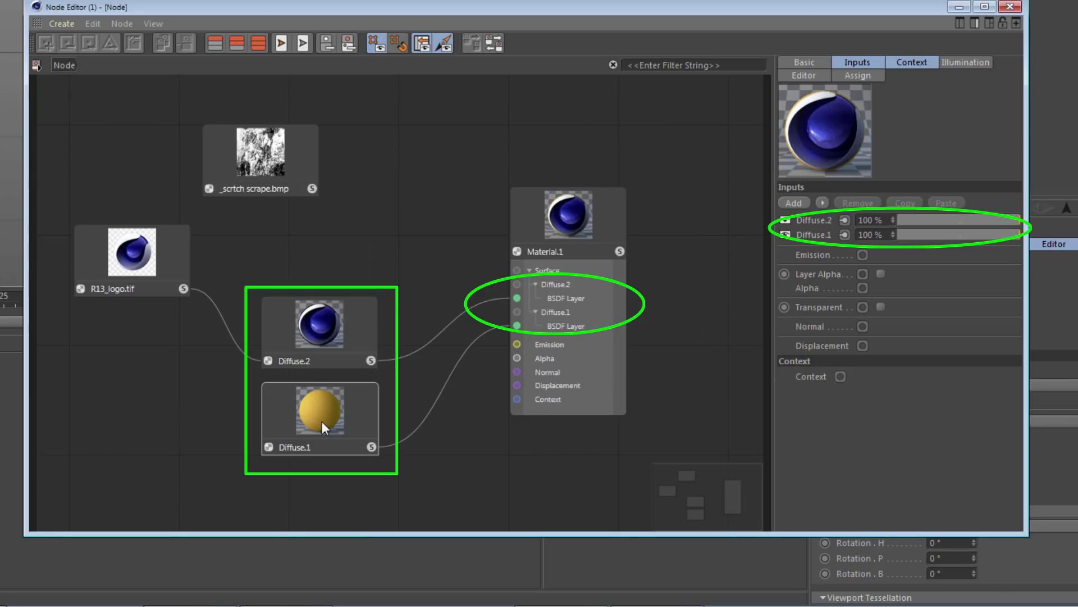
{"action": "left_click", "coordinate": [309, 351]}
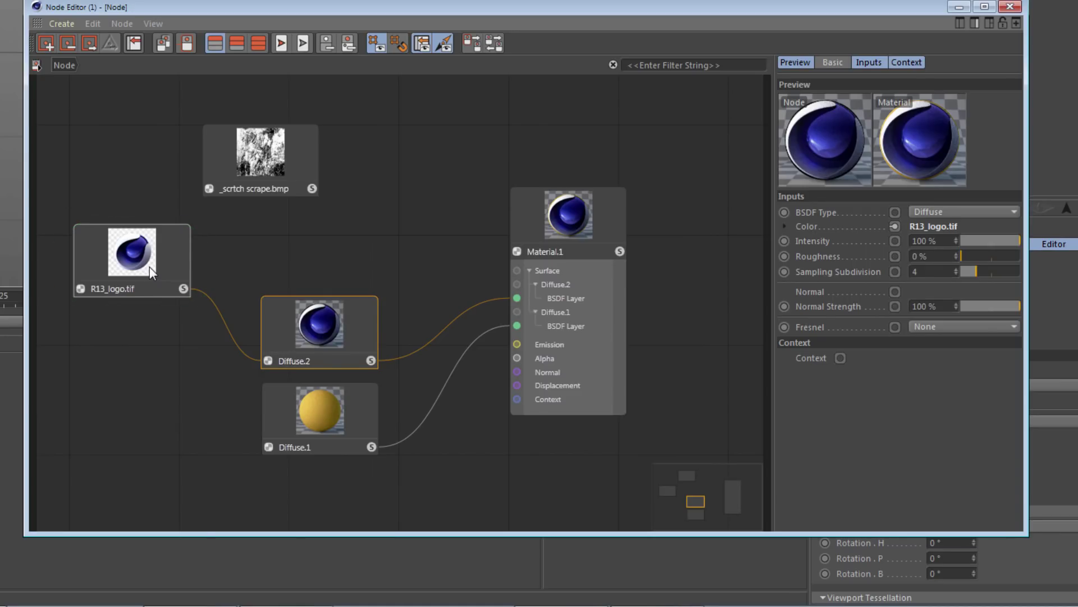
{"action": "left_click", "coordinate": [150, 266]}
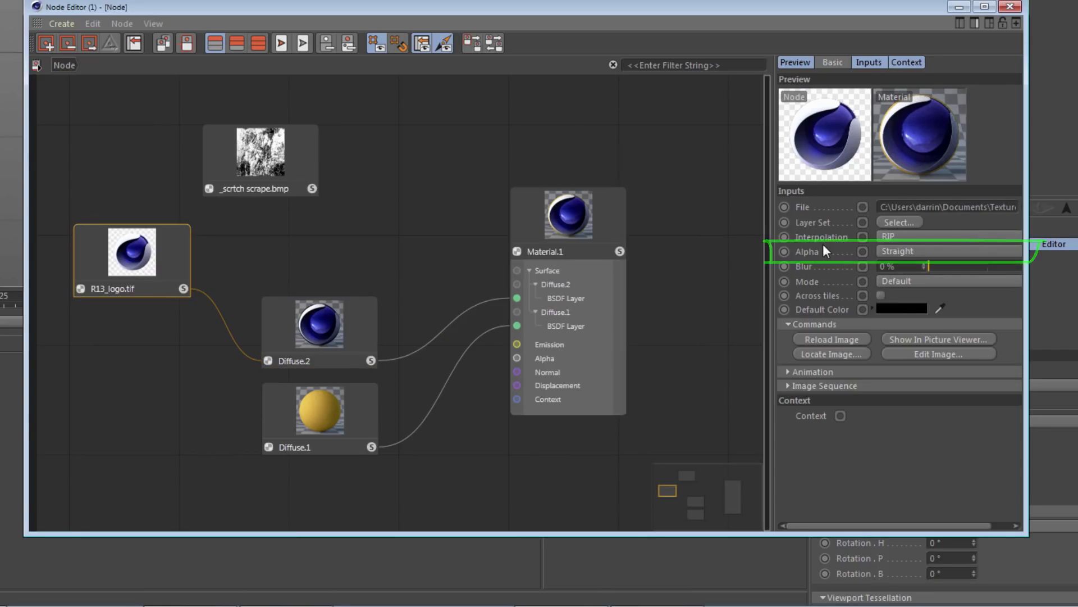
{"action": "left_click", "coordinate": [354, 327]}
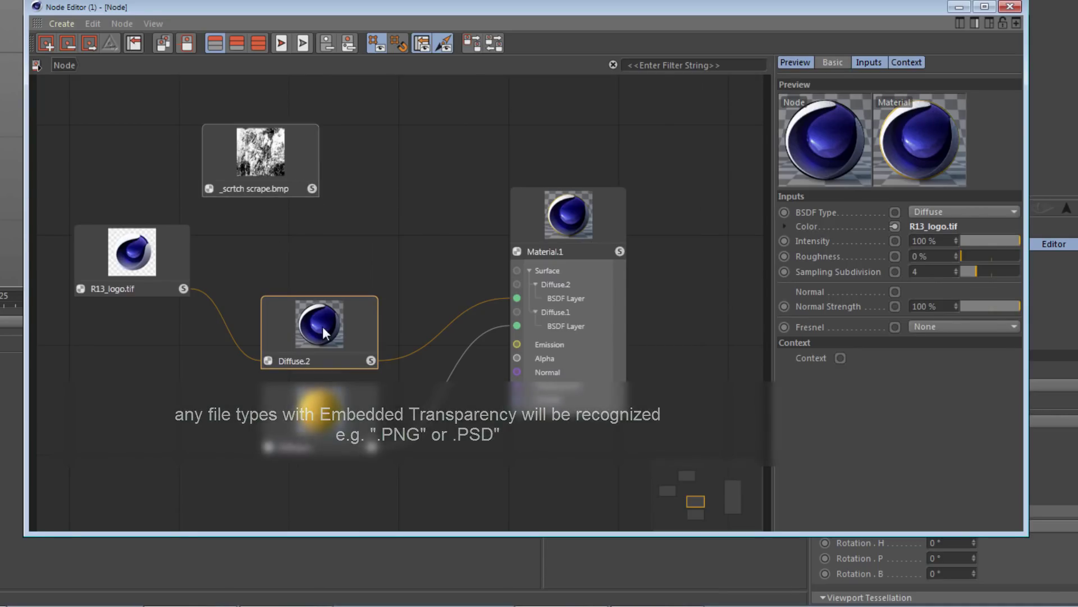
{"action": "left_click_drag", "start_coordinate": [434, 3], "coordinate": [450, 133]}
{"action": "left_click_drag", "start_coordinate": [573, 373], "coordinate": [609, 311]}
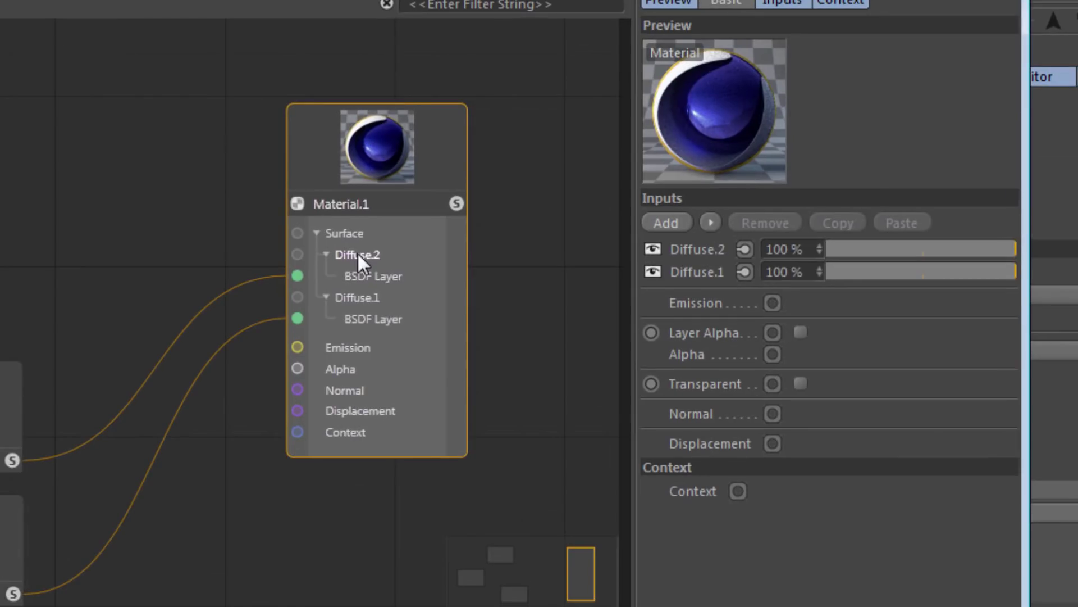
- Add an Opacity input to Diffuse.2 and connect it to _scrtch scrape.bmp's Result output
{"action": "right_click", "coordinate": [357, 253]}
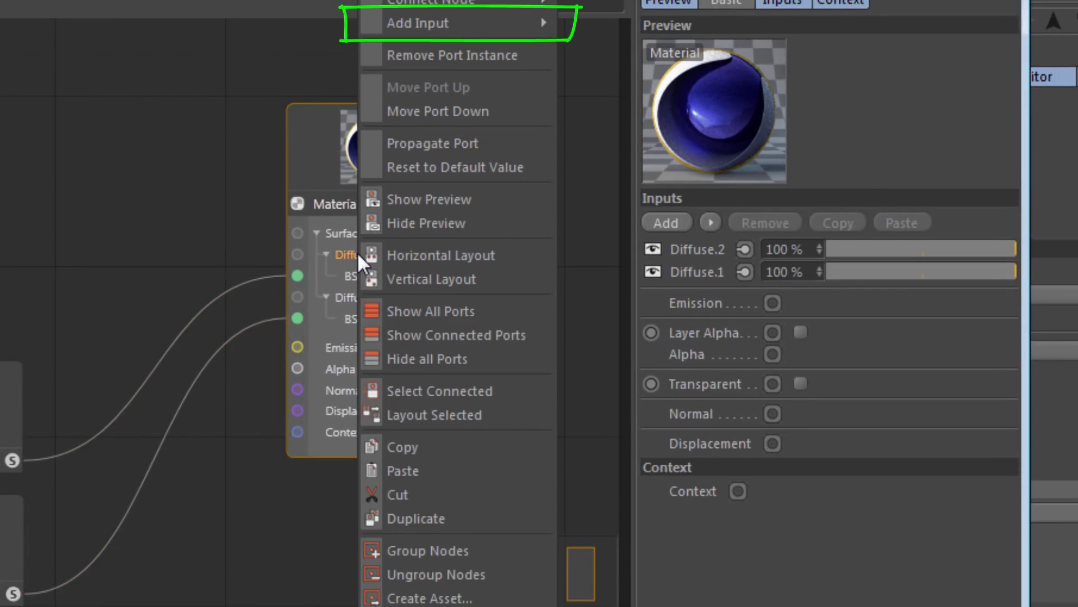
{"action": "mouse_move", "coordinate": [493, 26]}
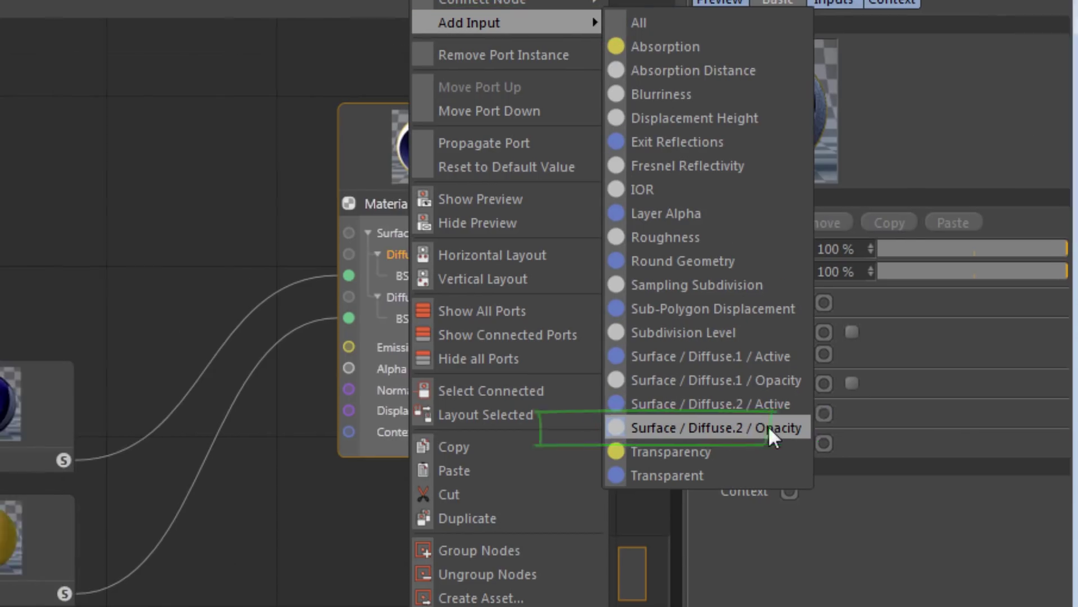
{"action": "left_click", "coordinate": [716, 426]}
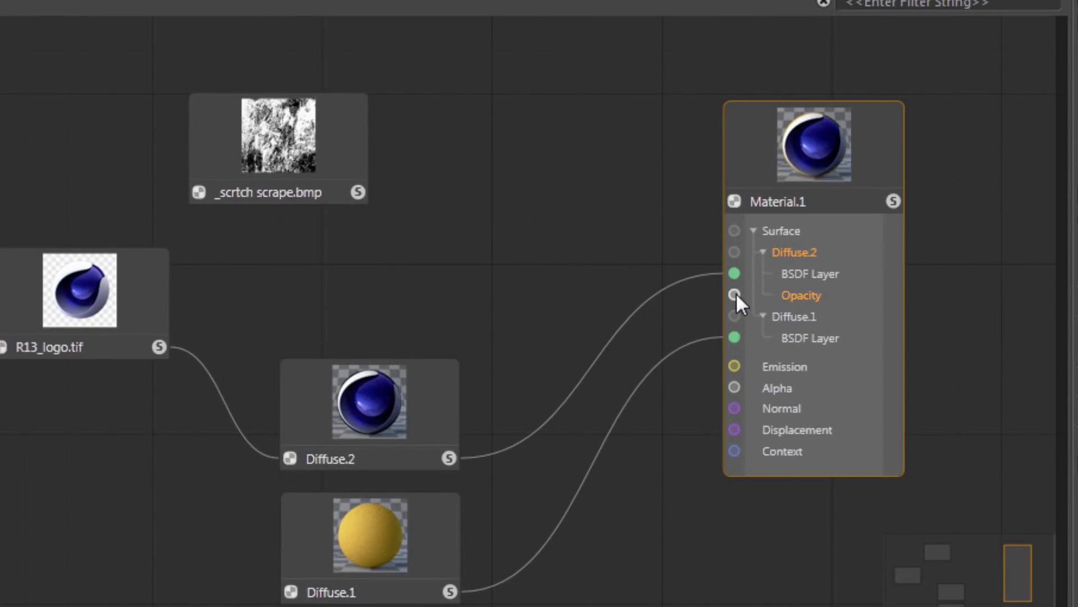
{"action": "left_click_drag", "start_coordinate": [734, 294], "coordinate": [277, 138]}
{"action": "left_click", "coordinate": [311, 275]}
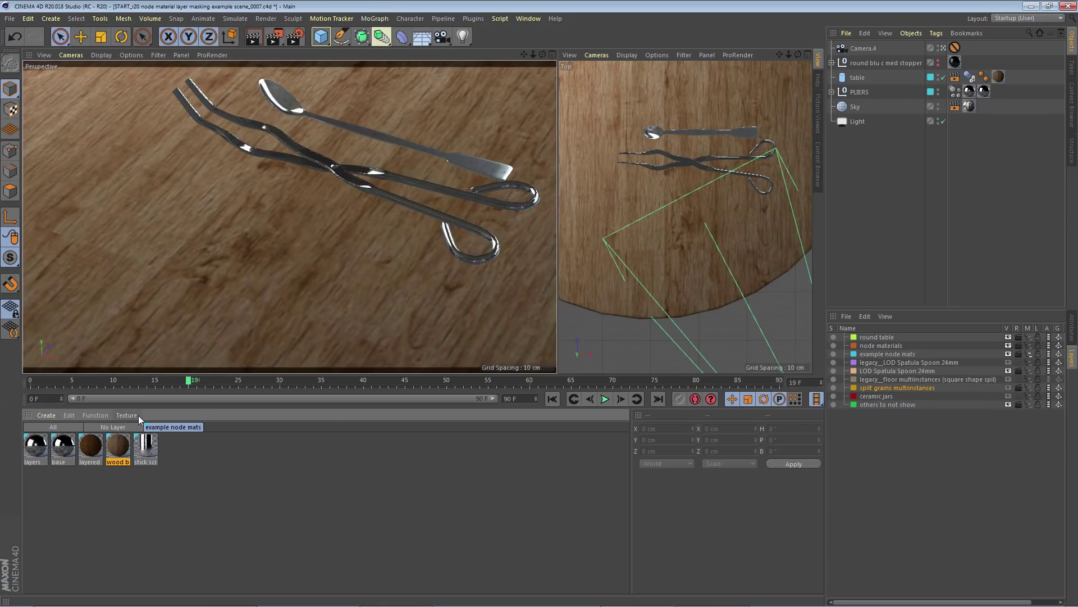
- Open the wood base material's node graph and inspect the base wood diffuse and lighter wood nodes
{"action": "double_click", "coordinate": [119, 447]}
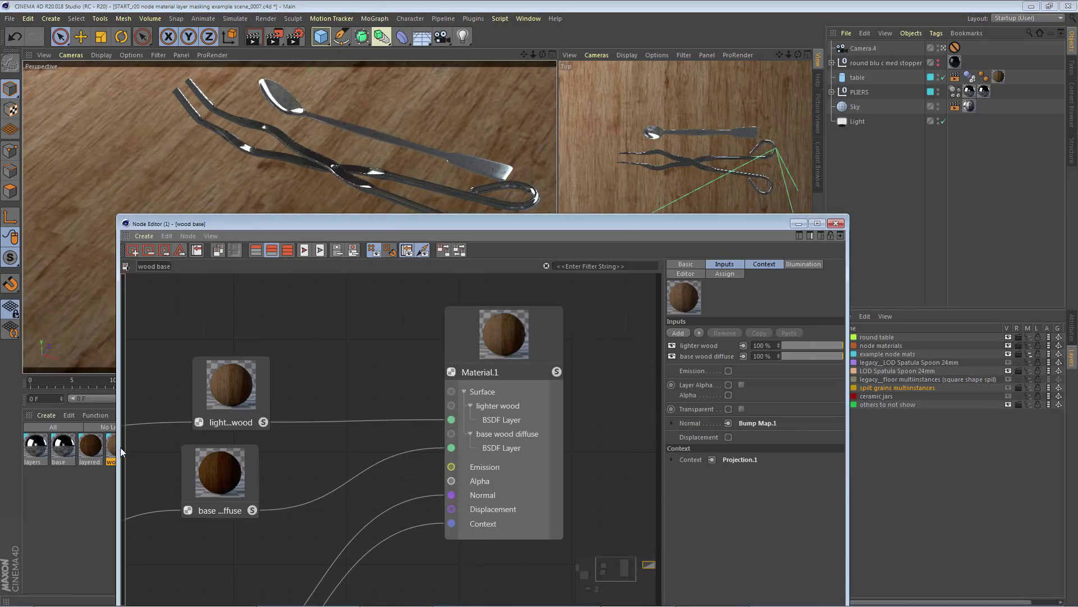
{"action": "left_click", "coordinate": [469, 337]}
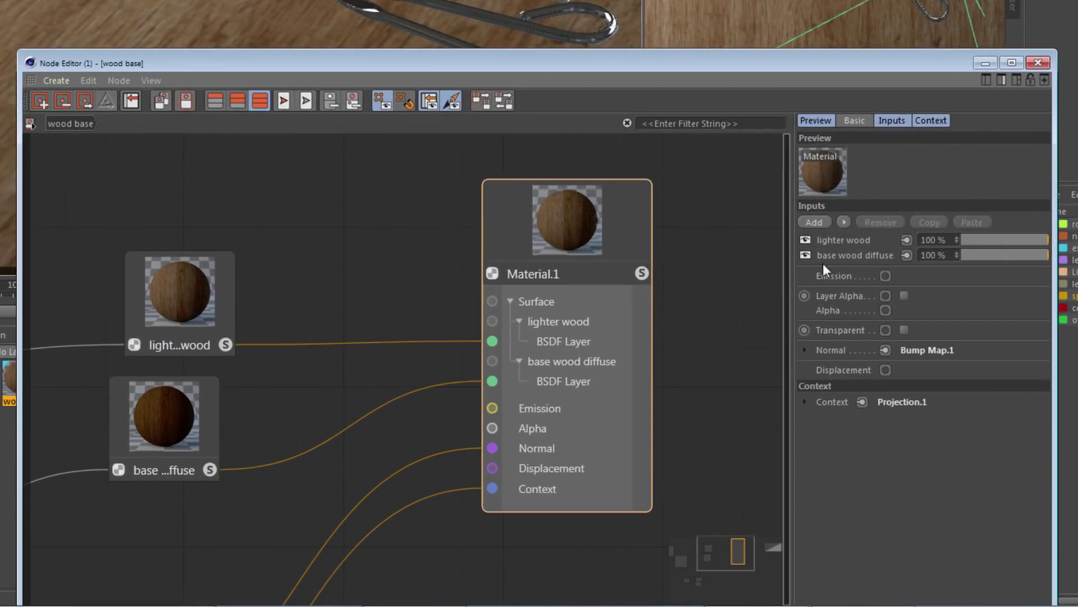
{"action": "left_click", "coordinate": [878, 255]}
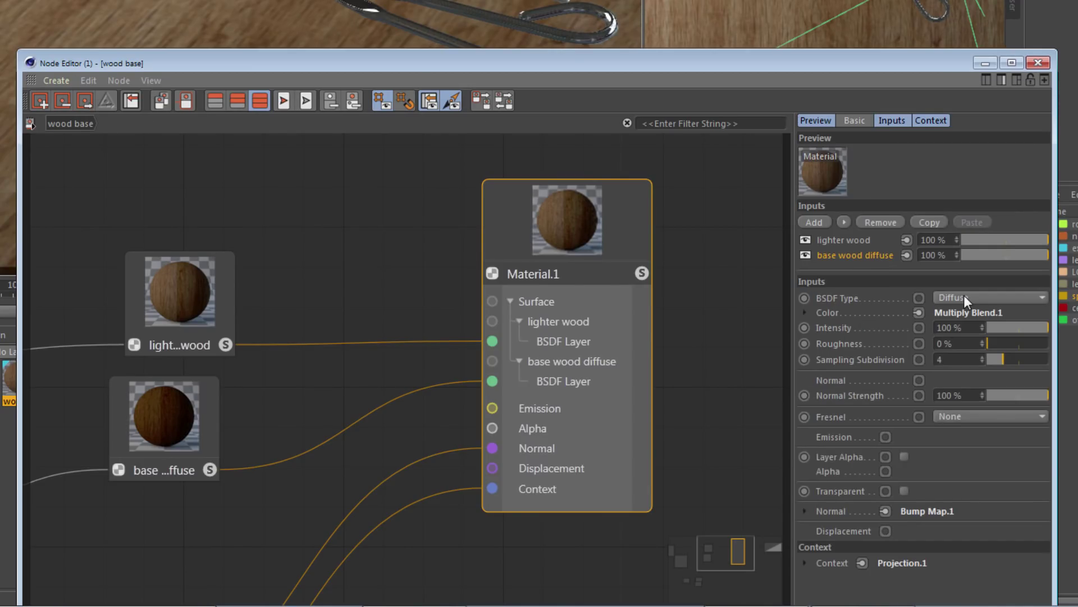
{"action": "left_click", "coordinate": [179, 423]}
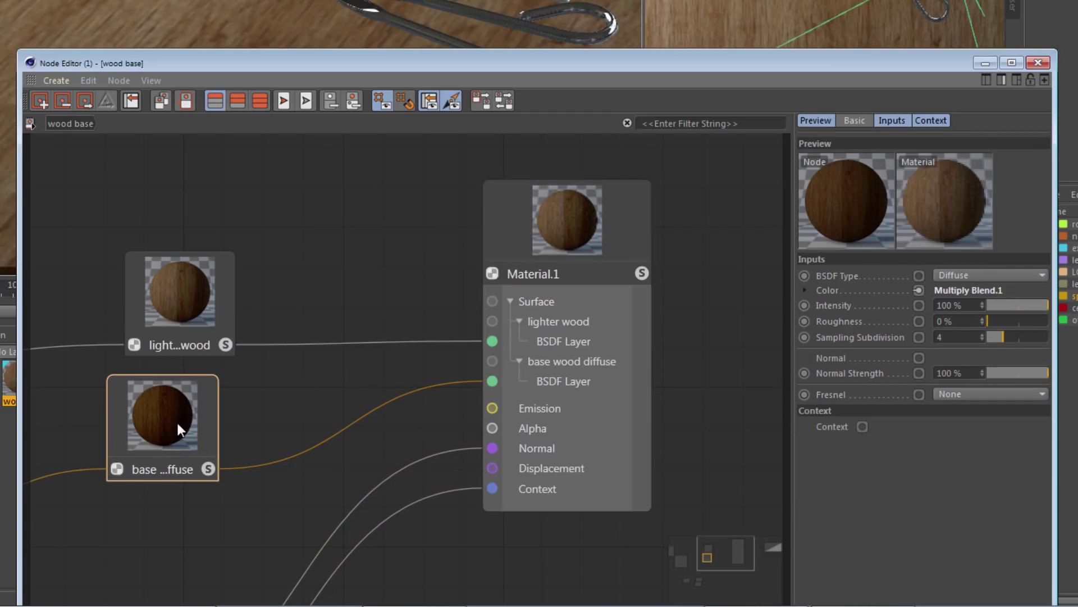
{"action": "left_click", "coordinate": [574, 340]}
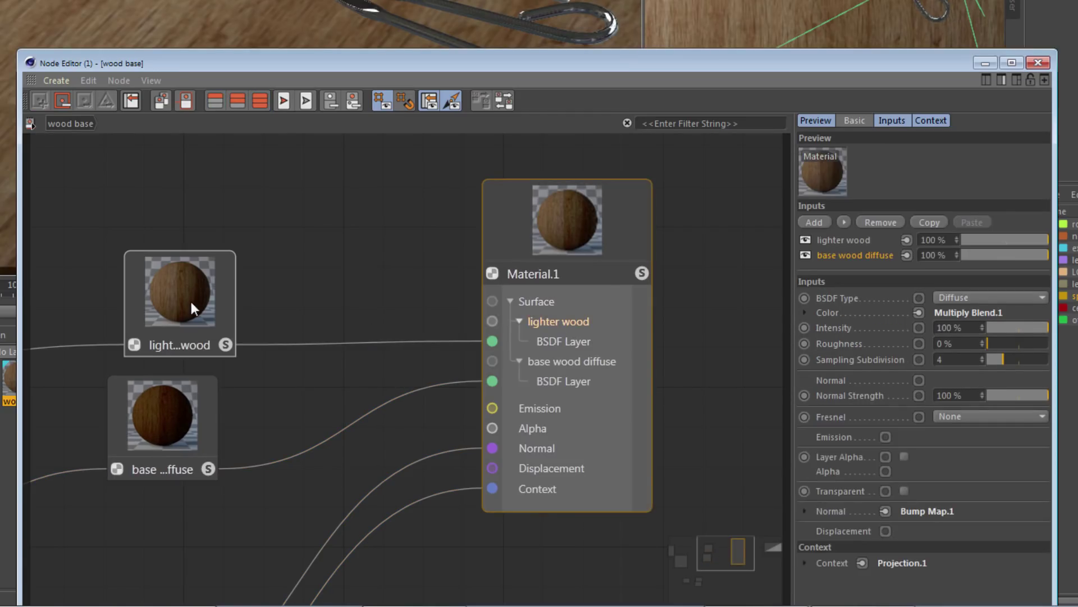
{"action": "left_click", "coordinate": [189, 299]}
{"action": "left_click_drag", "start_coordinate": [615, 61], "coordinate": [858, 65]}
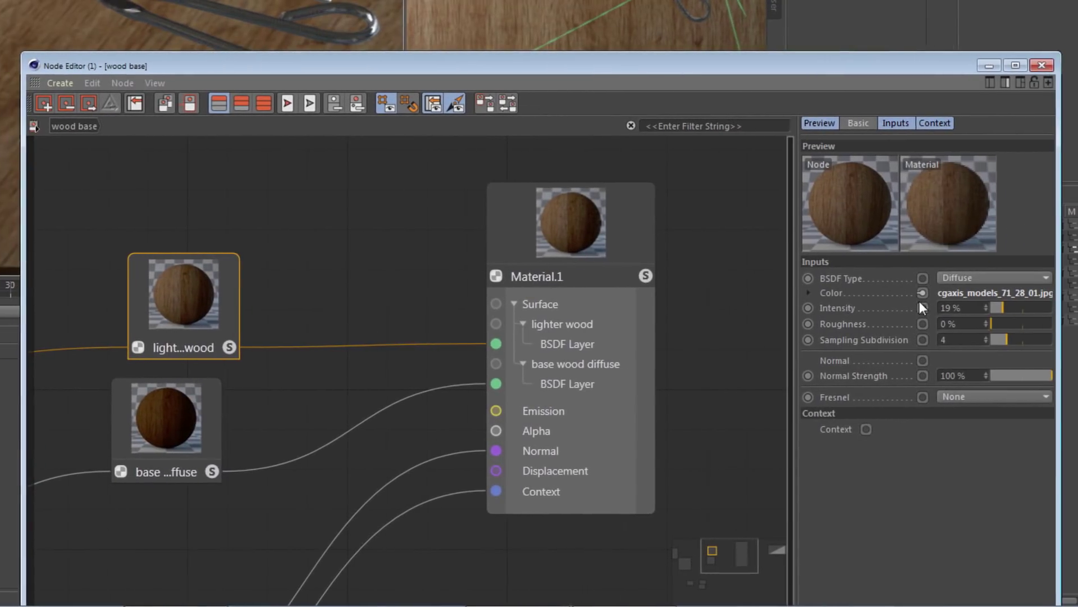
- Briefly weaken the lighter wood layer in Material.1, then undo it back to 100 %
{"action": "left_click", "coordinate": [618, 258]}
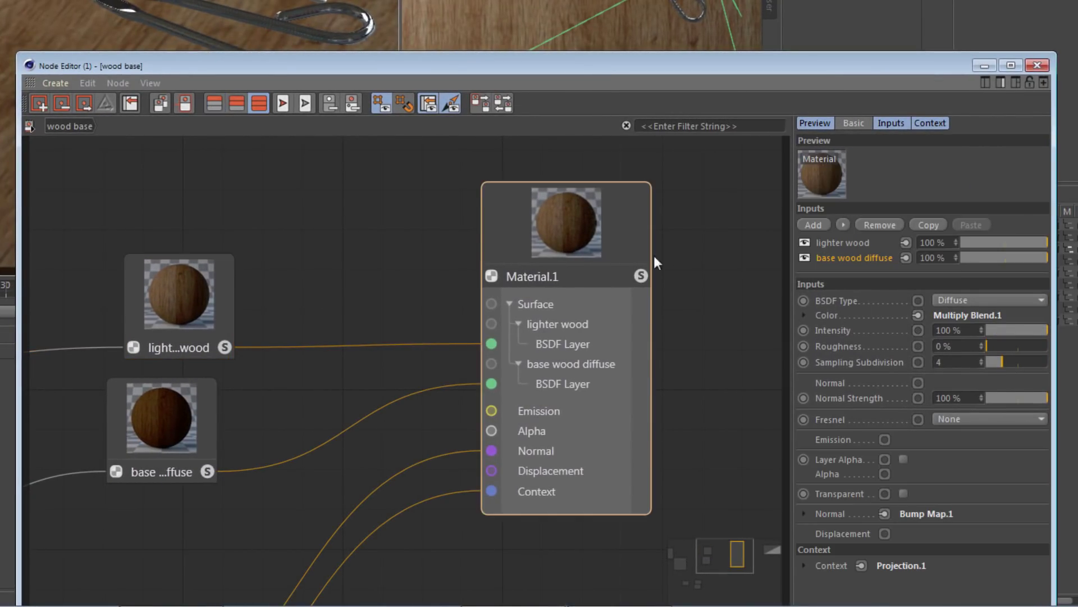
{"action": "left_click", "coordinate": [993, 245]}
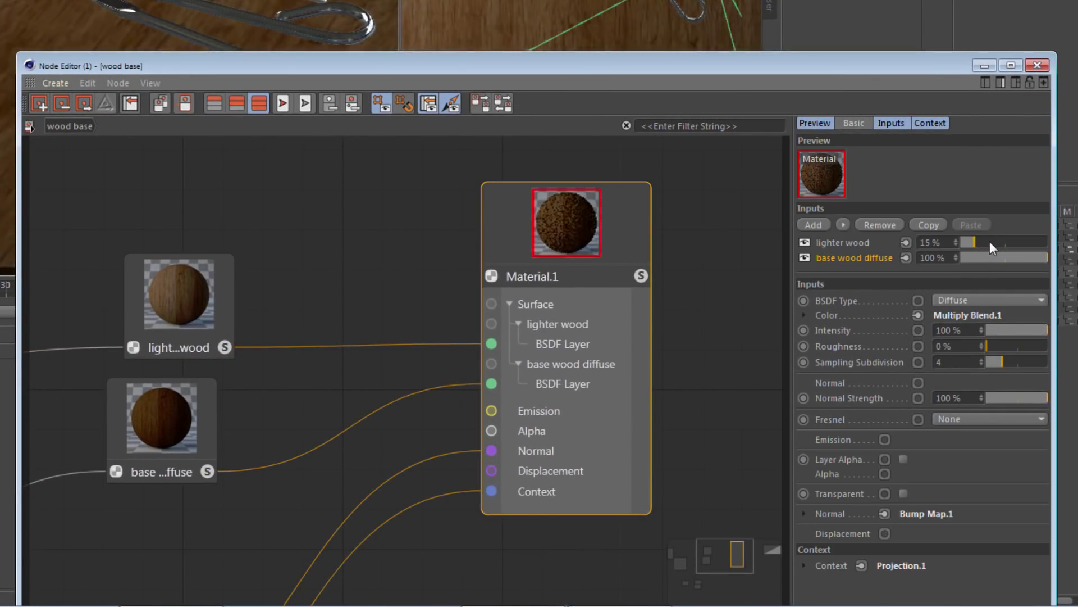
{"action": "key", "text": "ctrl+z"}
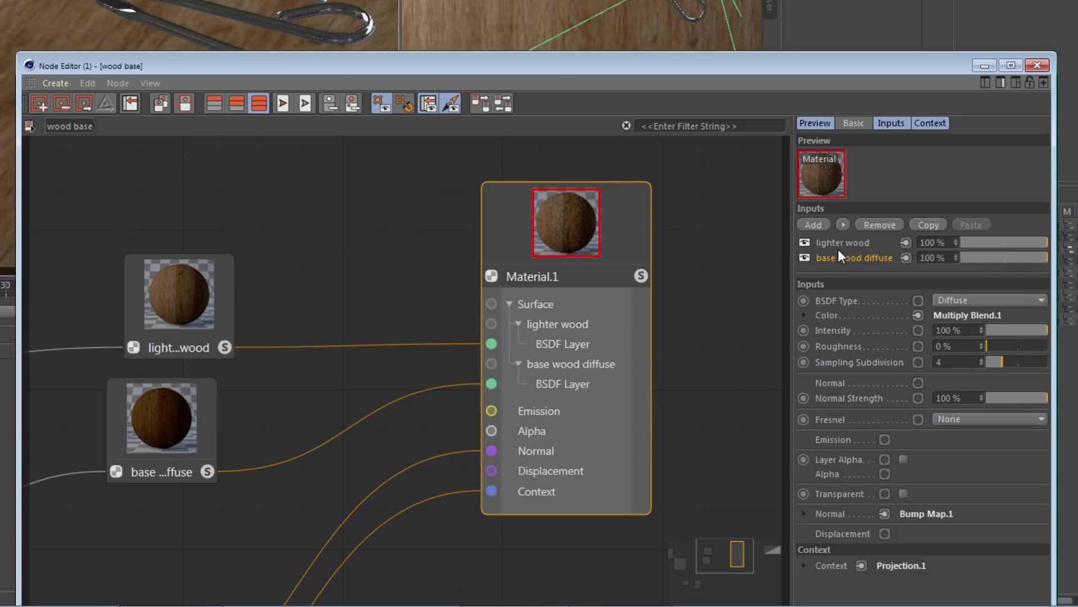
- Add an Opacity input to the lighter wood layer, fed by grime_drip-n-spray_mk__1.jpg's Color output
{"action": "right_click", "coordinate": [565, 324]}
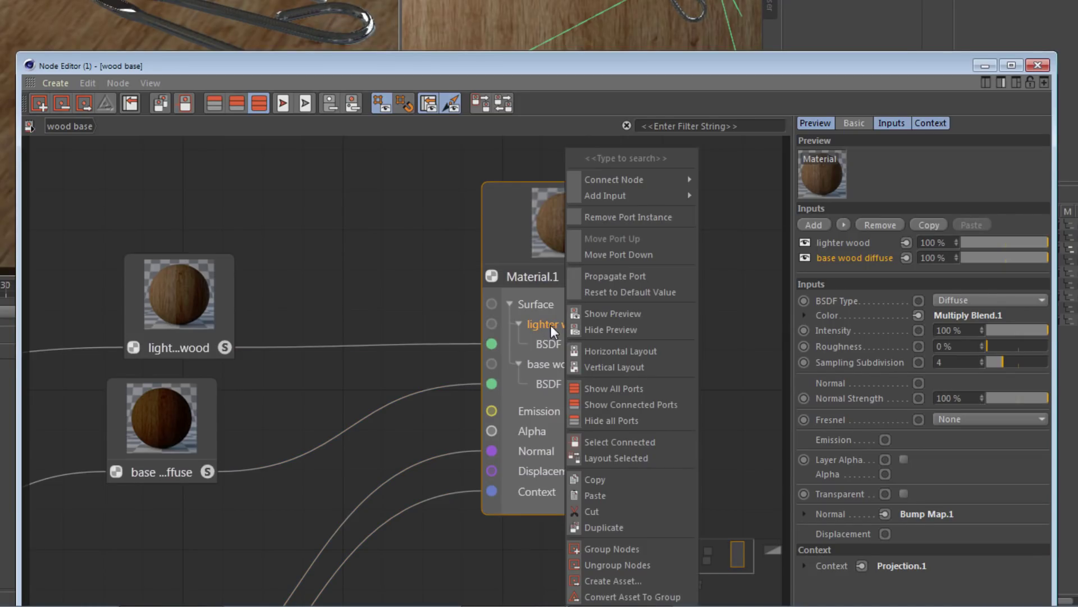
{"action": "mouse_move", "coordinate": [608, 197]}
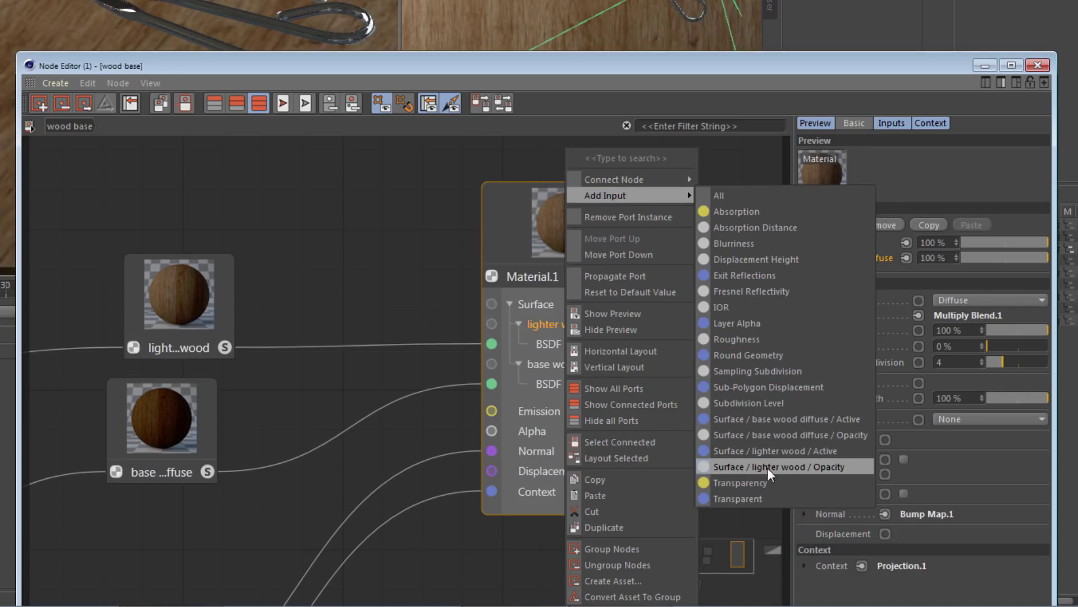
{"action": "left_click", "coordinate": [829, 466]}
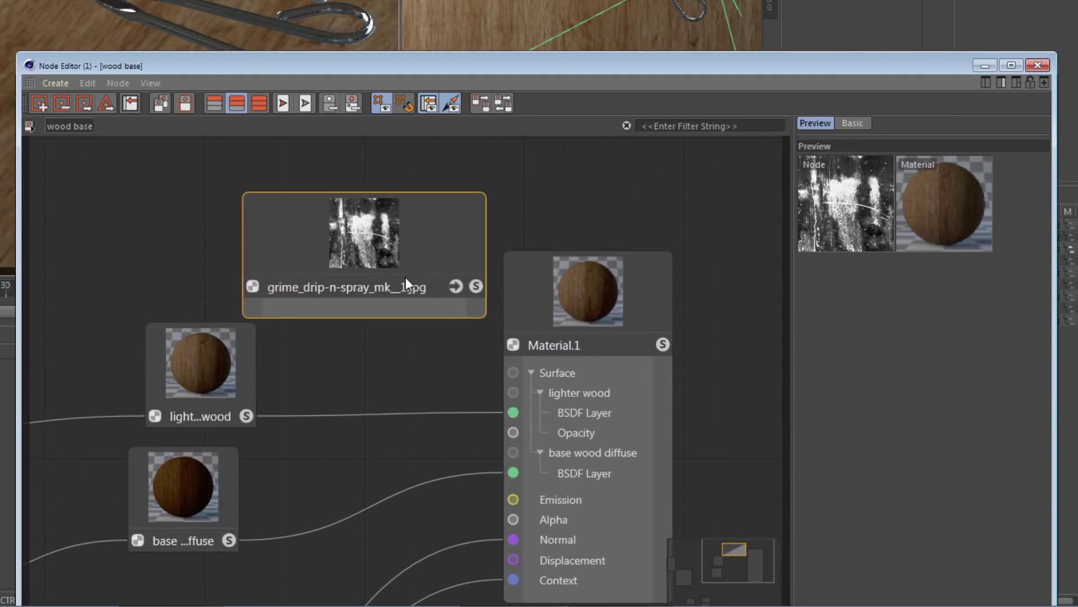
{"action": "left_click_drag", "start_coordinate": [402, 258], "coordinate": [353, 236]}
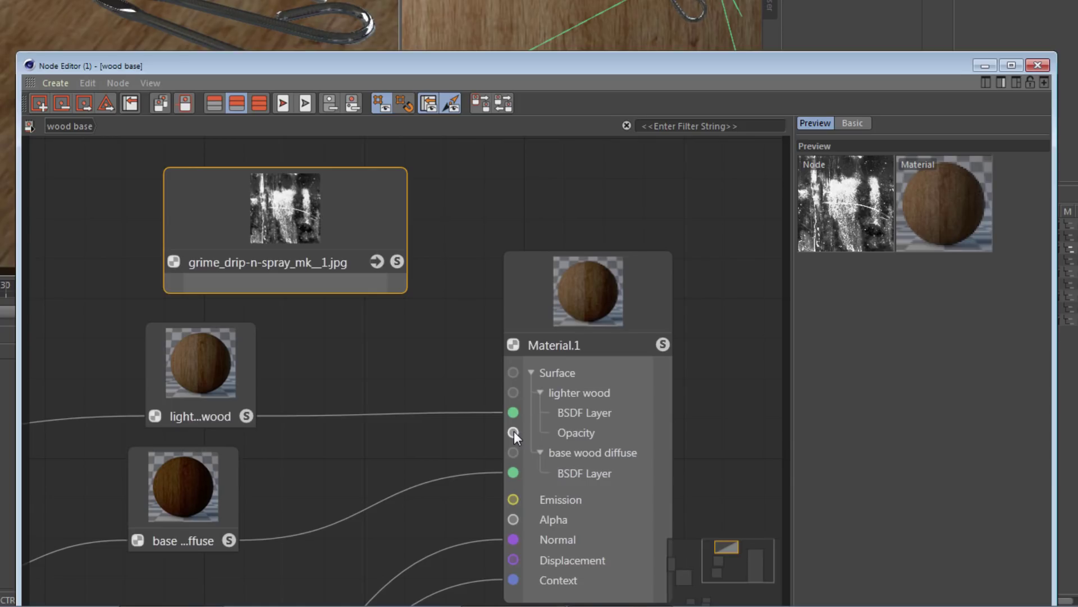
{"action": "left_click_drag", "start_coordinate": [514, 430], "coordinate": [276, 211]}
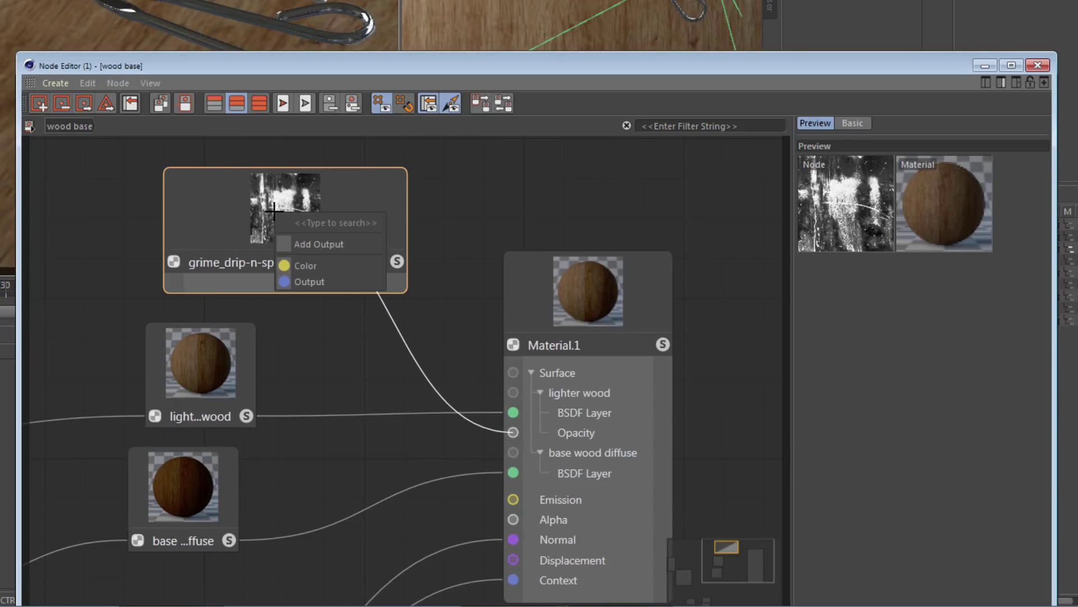
{"action": "left_click", "coordinate": [296, 263]}
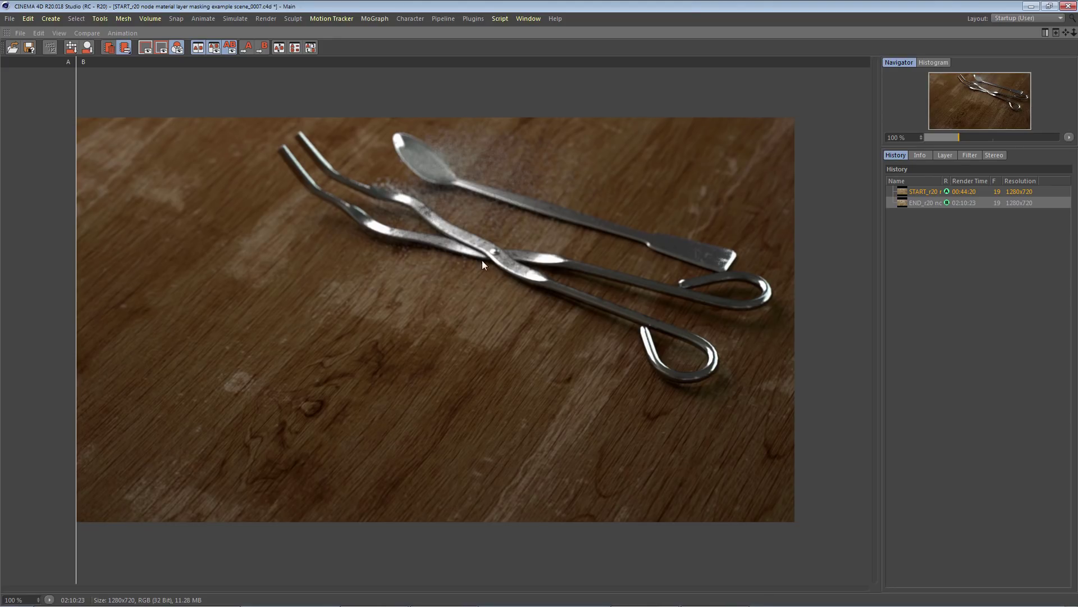
- Drag the A/B split line across the Picture Viewer to compare the START and END renders
{"action": "left_click_drag", "start_coordinate": [75, 112], "coordinate": [469, 150]}
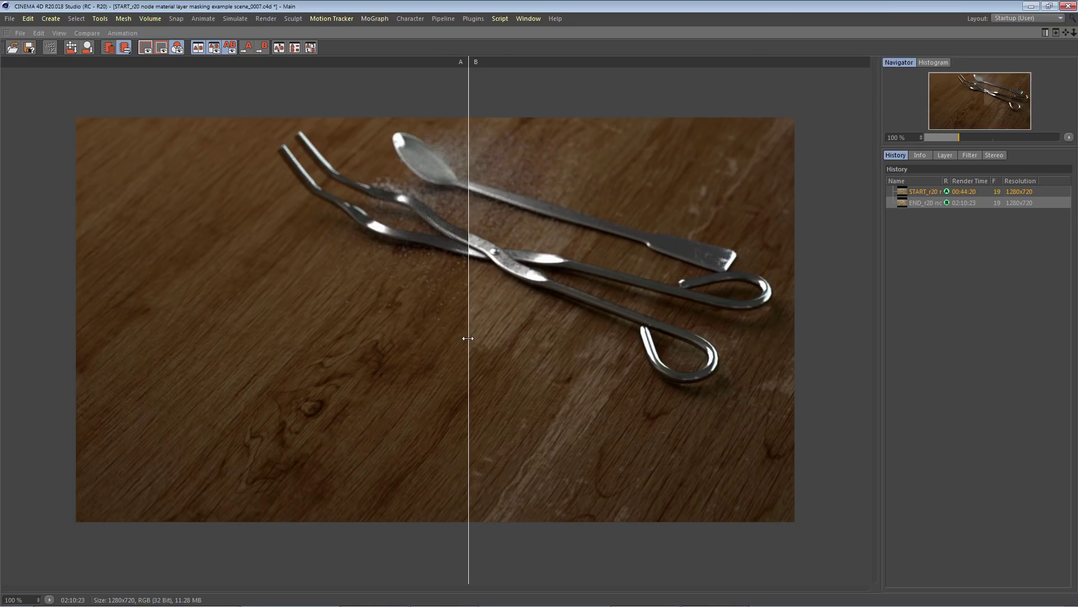
{"action": "left_click_drag", "start_coordinate": [468, 338], "coordinate": [21, 322]}
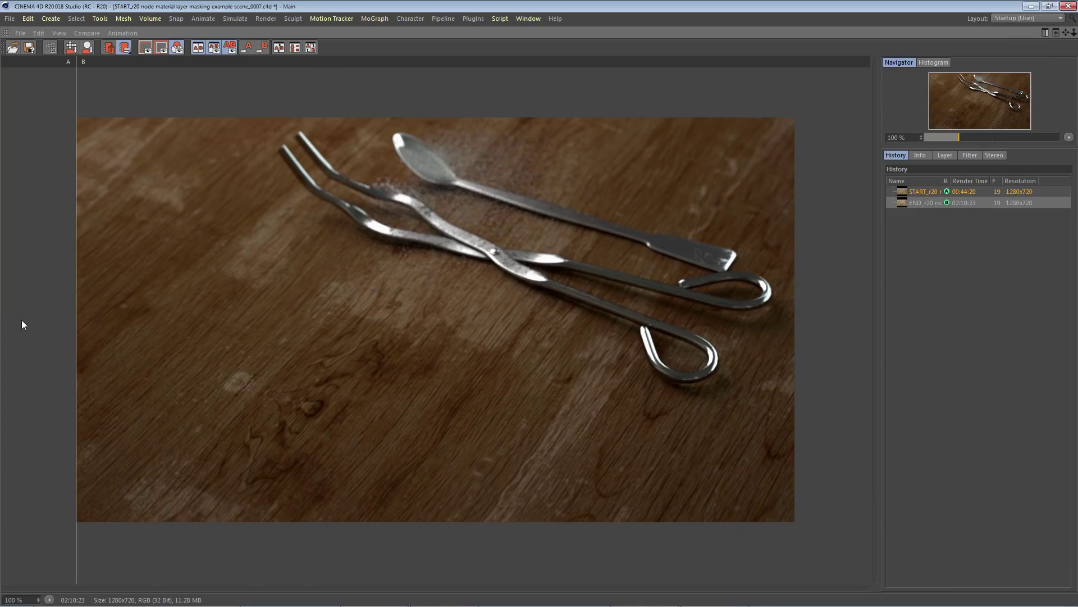